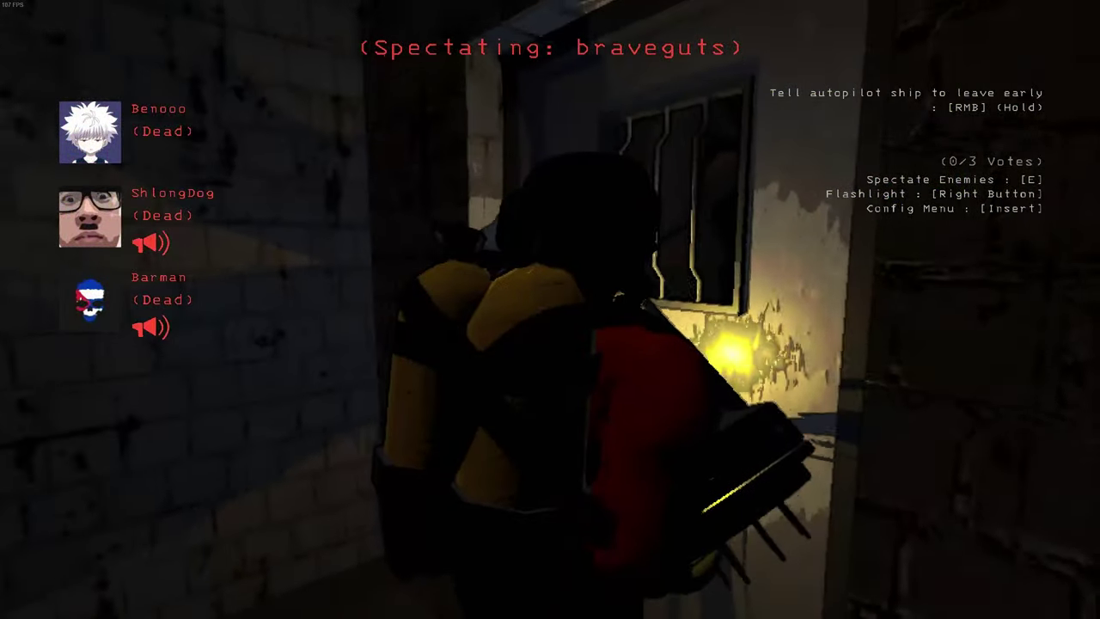
{"action": "left_click", "coordinate": [551, 309]}
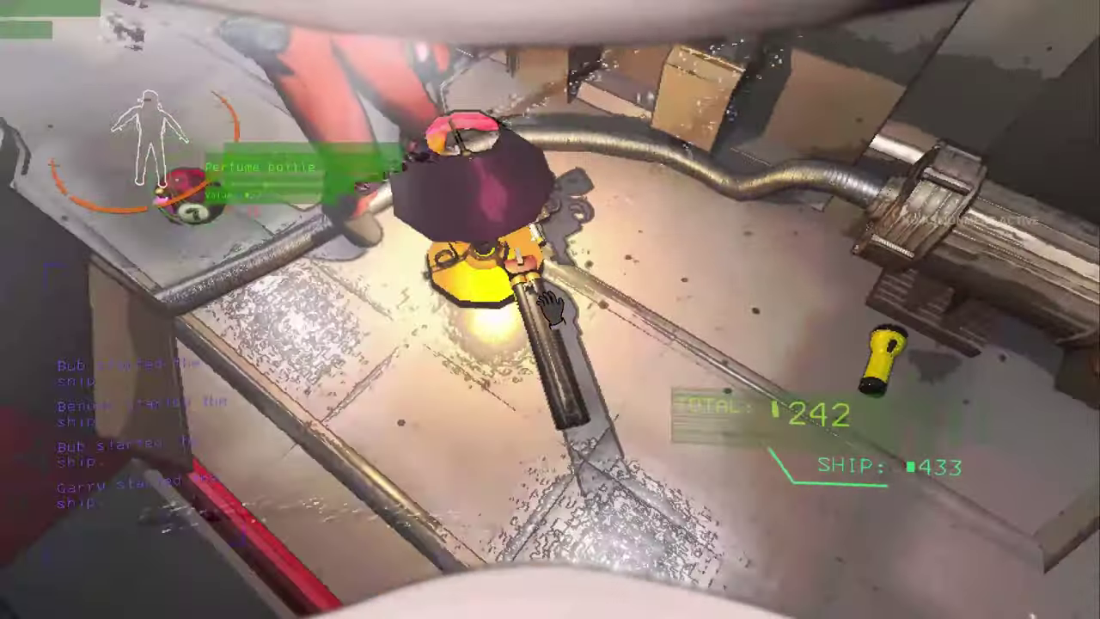
{"action": "key", "text": "e"}
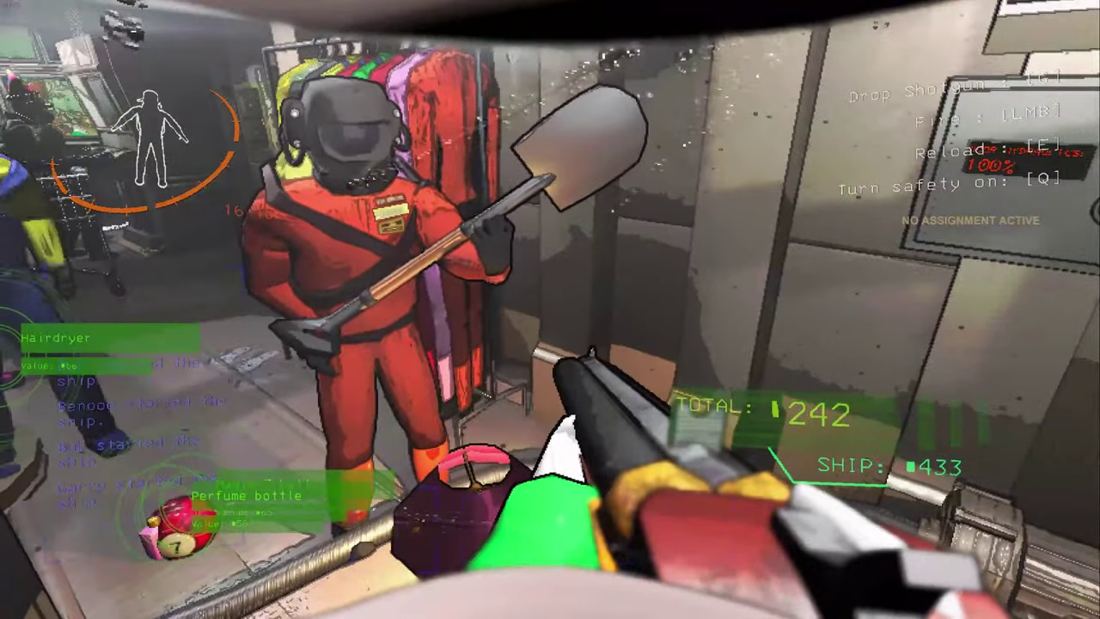
{"action": "left_click", "coordinate": [550, 310]}
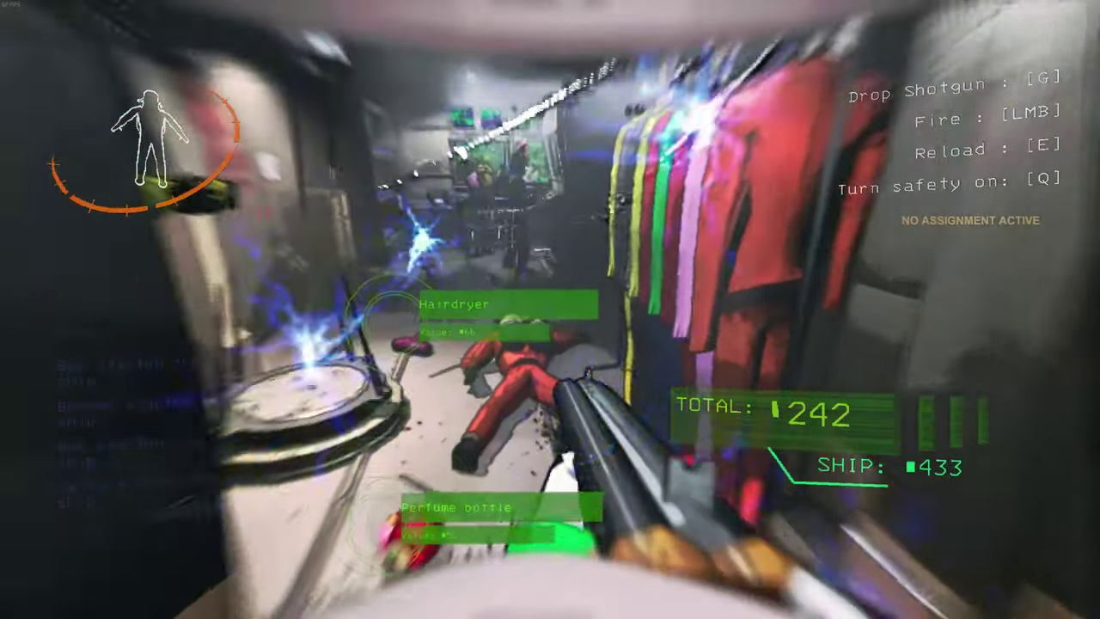